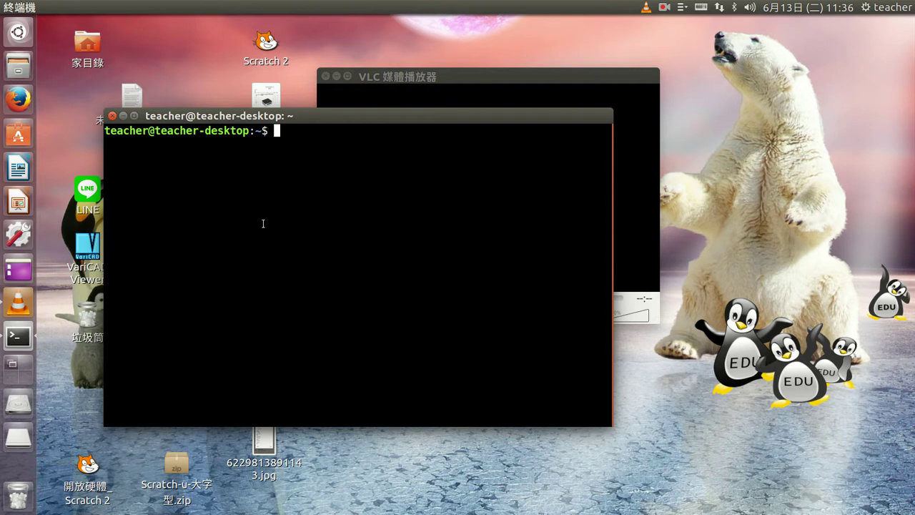
- Run 'iw list | grep AP' to confirm the wireless card supports AP mode
{"action": "type", "text": "iw list | grep "}
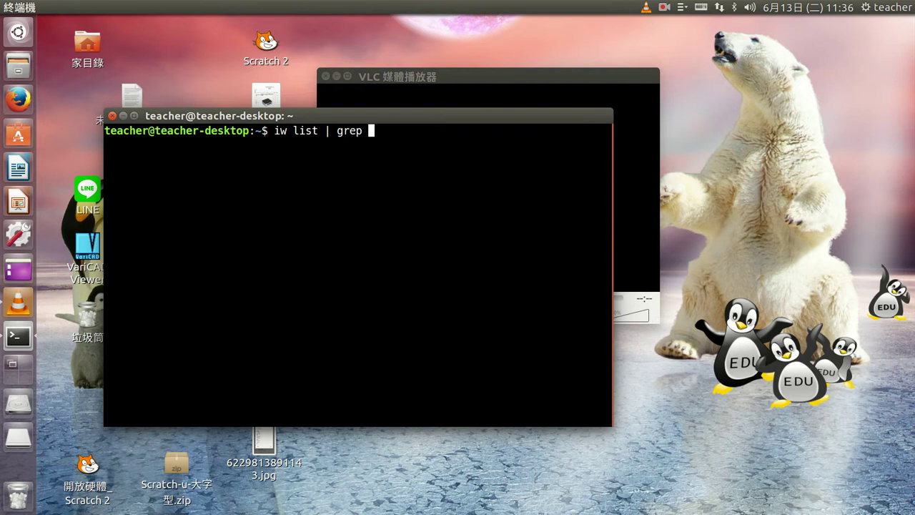
{"action": "type", "text": "AP"}
{"action": "key", "text": "Return"}
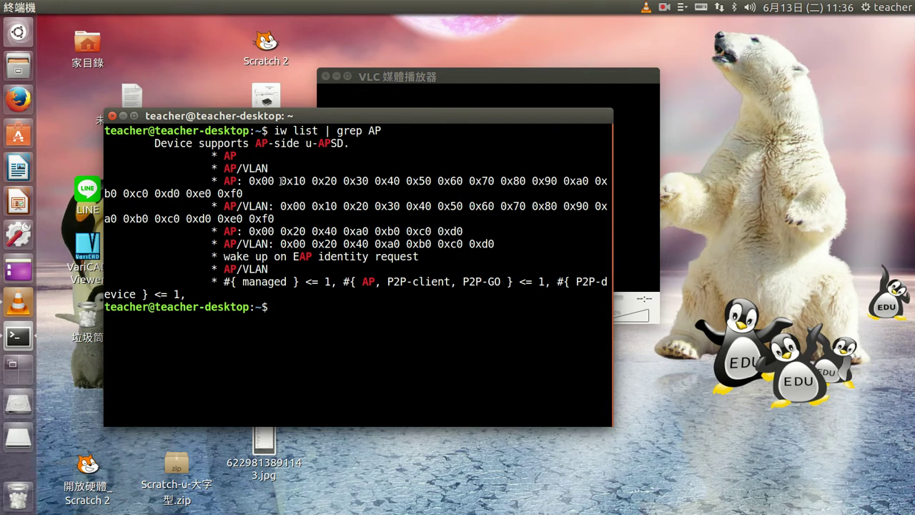
{"action": "left_click_drag", "start_coordinate": [219, 156], "coordinate": [267, 169]}
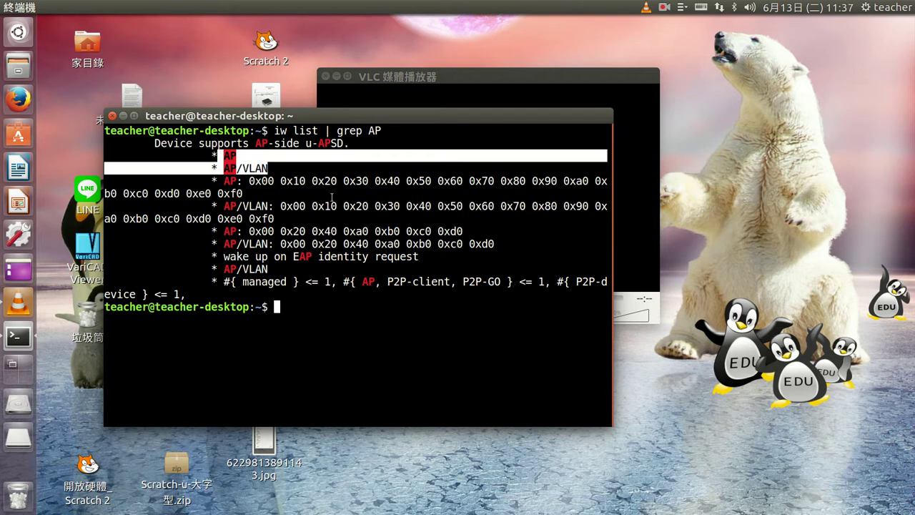
- Rerun the command without the grep filter to show the full 'iw list' capabilities
{"action": "key", "text": "Up"}
{"action": "key", "text": "Left"}
{"action": "key", "text": "Left"}
{"action": "key", "text": "Left"}
{"action": "key", "text": "Left"}
{"action": "key", "text": "Left"}
{"action": "key", "text": "Left"}
{"action": "key", "text": "Left"}
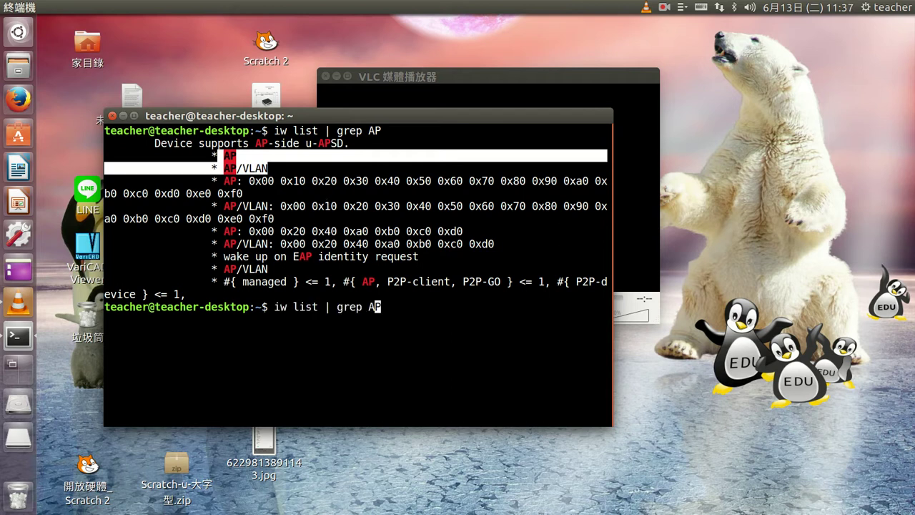
{"action": "key", "text": "Left"}
{"action": "key", "text": "Left"}
{"action": "key", "text": "Delete"}
{"action": "key", "text": "Delete"}
{"action": "key", "text": "Delete"}
{"action": "key", "text": "Delete"}
{"action": "key", "text": "Delete"}
{"action": "key", "text": "Delete"}
{"action": "key", "text": "Delete"}
{"action": "key", "text": "Return"}
{"action": "scroll", "coordinate": [308, 249], "scroll_direction": "up", "scroll_amount": 8}
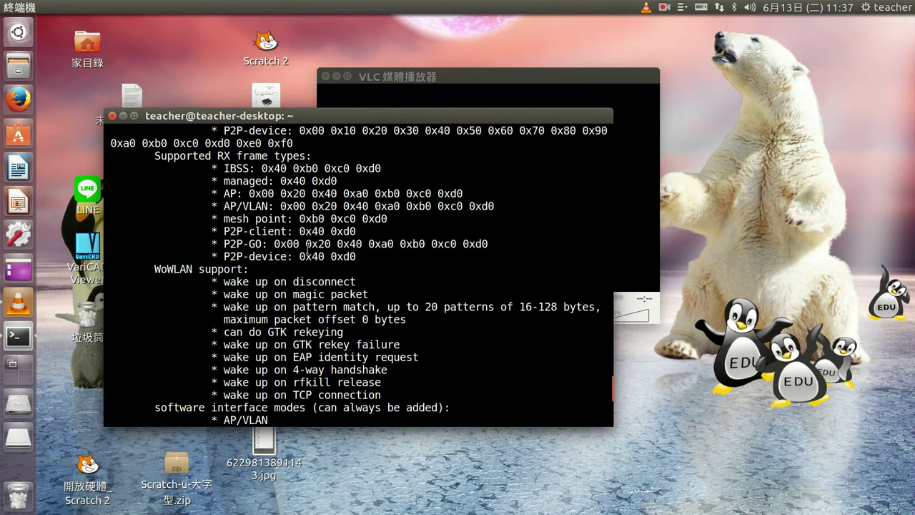
- Close the terminal and bring up the 編輯連線 Network Connections window
{"action": "left_click", "coordinate": [113, 115]}
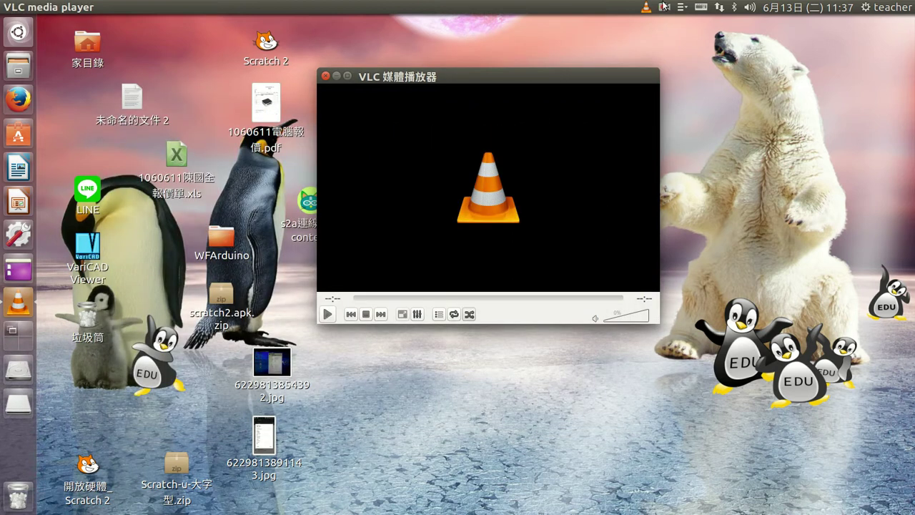
{"action": "left_click", "coordinate": [724, 8]}
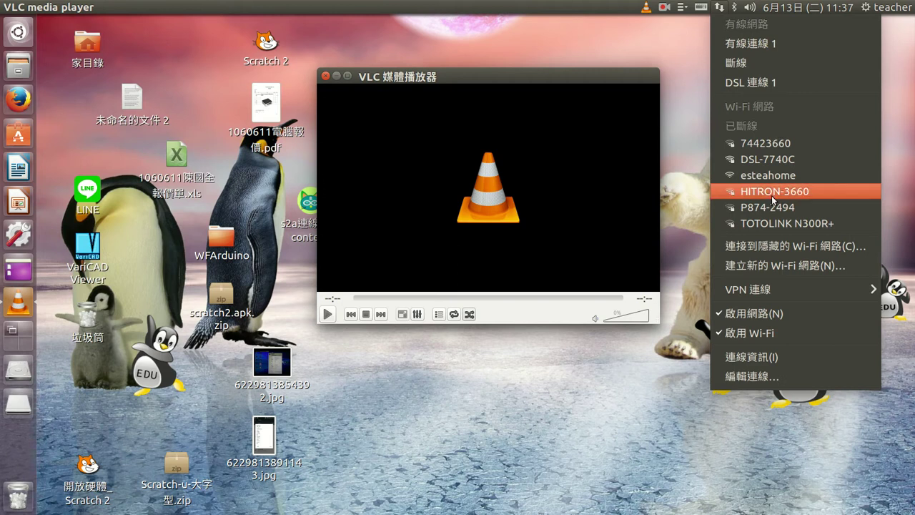
{"action": "left_click", "coordinate": [766, 381]}
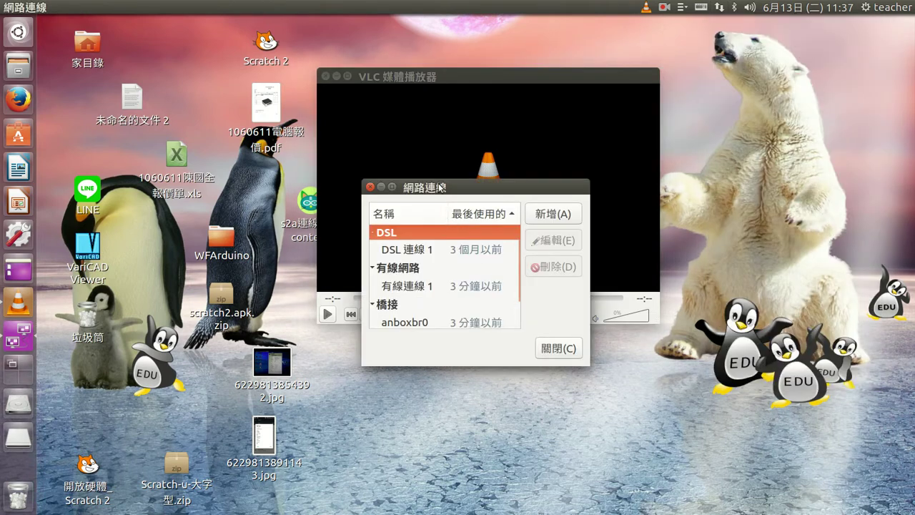
{"action": "left_click_drag", "start_coordinate": [440, 188], "coordinate": [245, 185]}
- Add a new connection of type Wi-Fi
{"action": "left_click", "coordinate": [366, 216]}
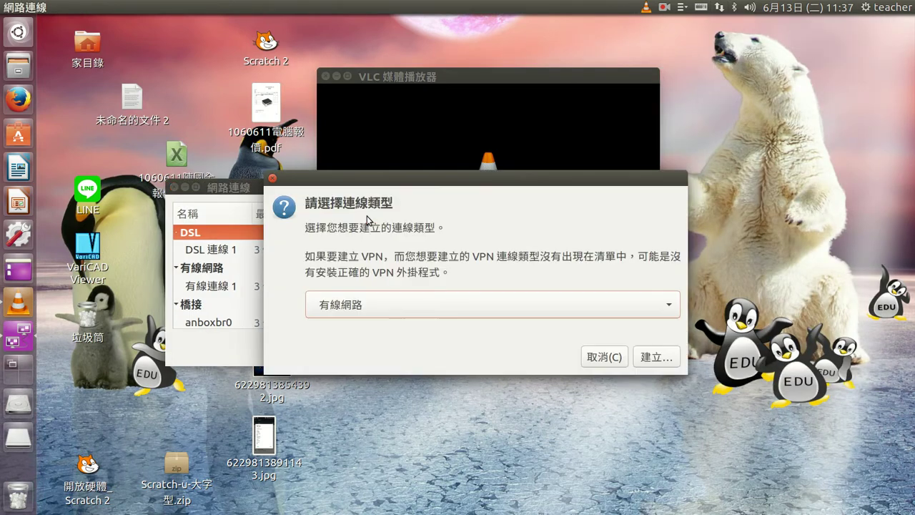
{"action": "left_click", "coordinate": [389, 304]}
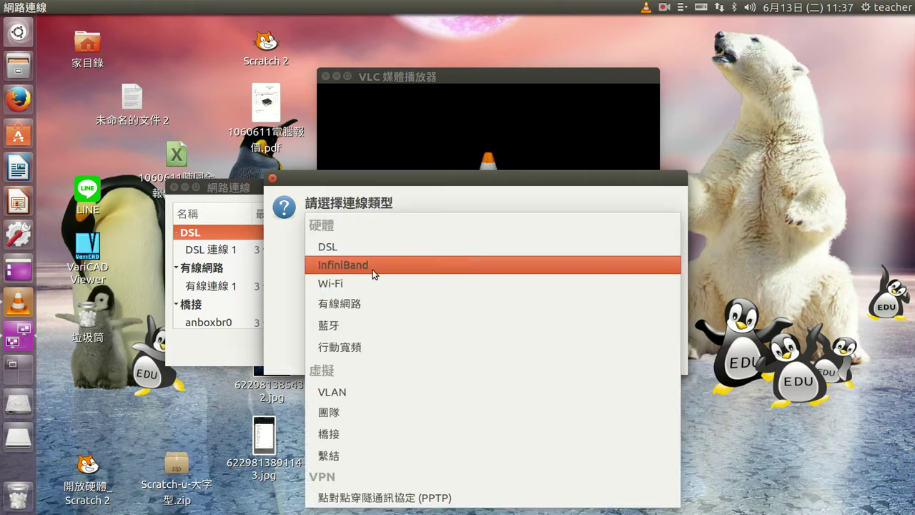
{"action": "left_click", "coordinate": [376, 281]}
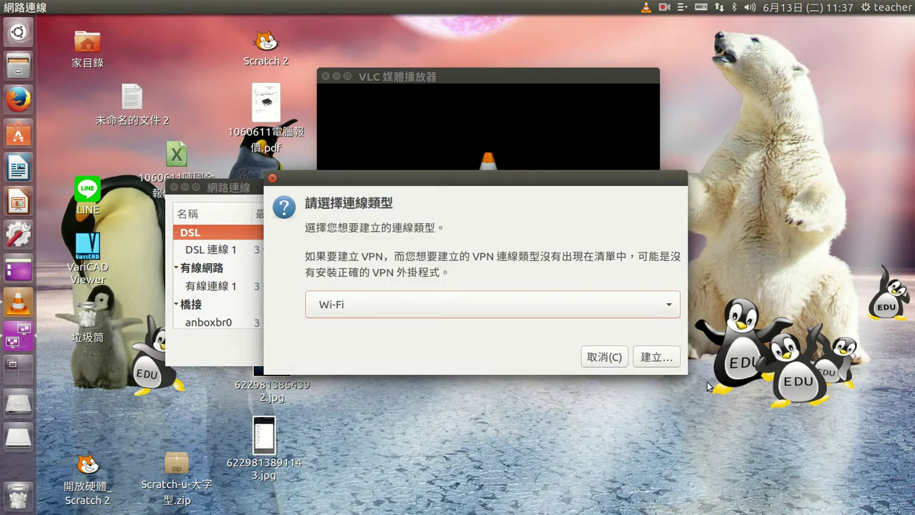
{"action": "left_click", "coordinate": [653, 356]}
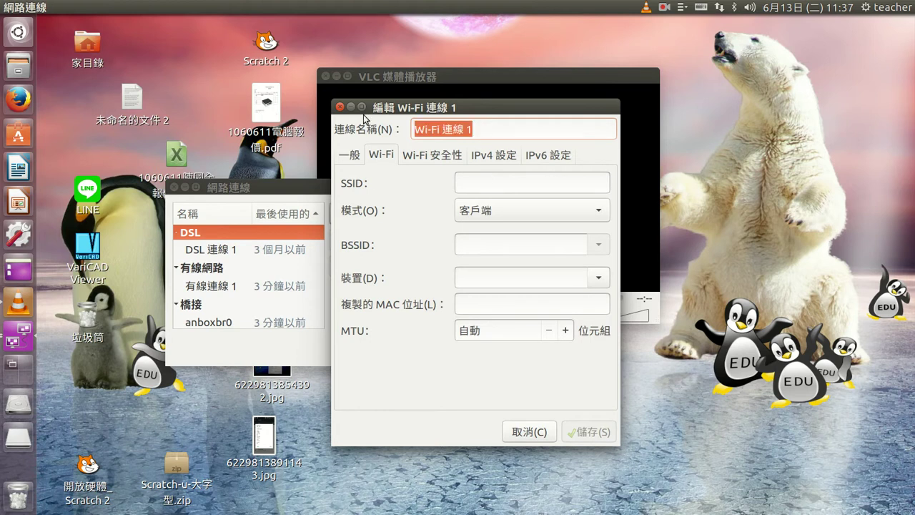
- Enter edu2017 as both the connection name and the SSID
{"action": "type", "text": "edu2017"}
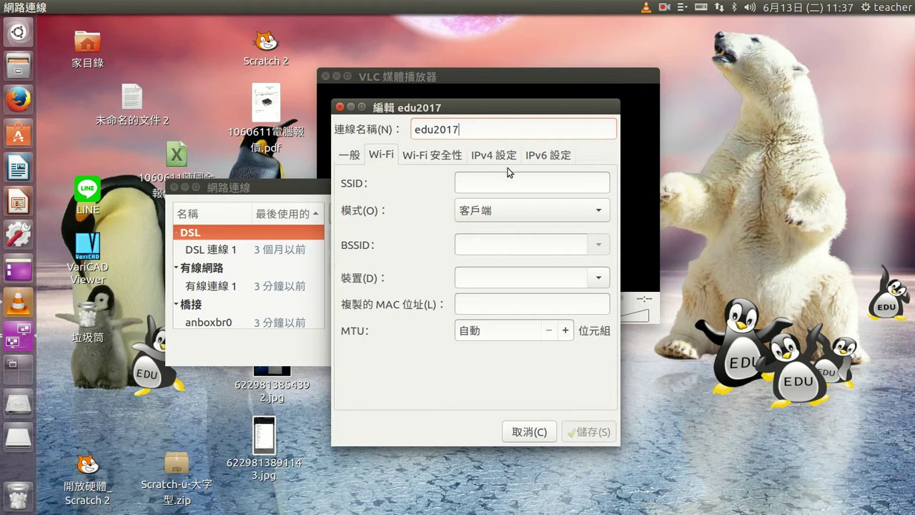
{"action": "type", "text": "edu2017"}
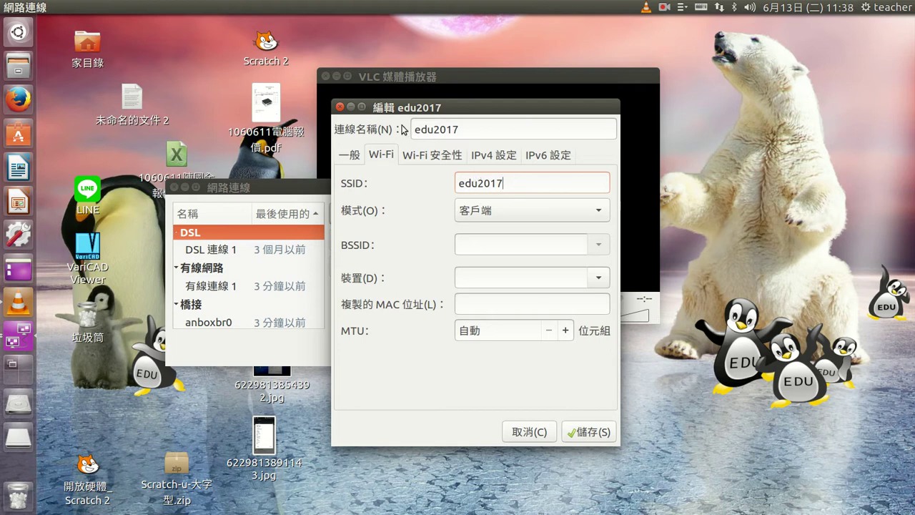
{"action": "left_click", "coordinate": [719, 7]}
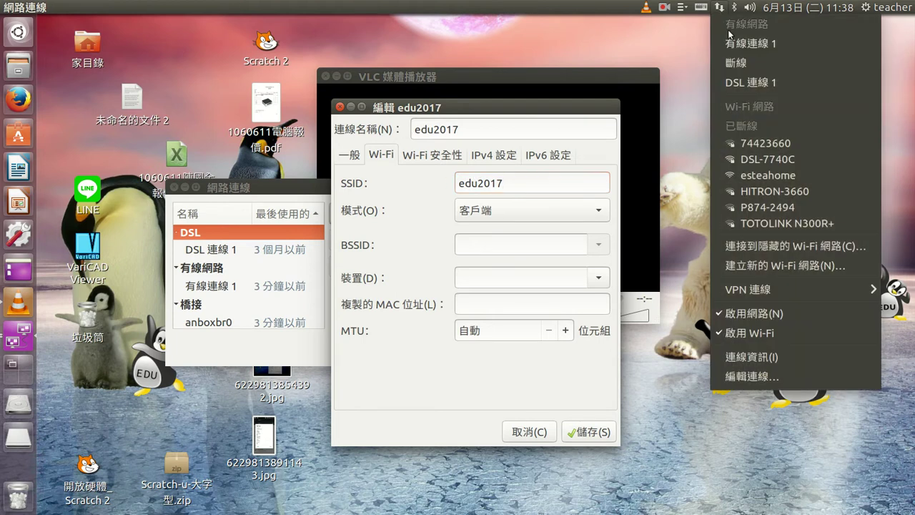
{"action": "left_click", "coordinate": [485, 186]}
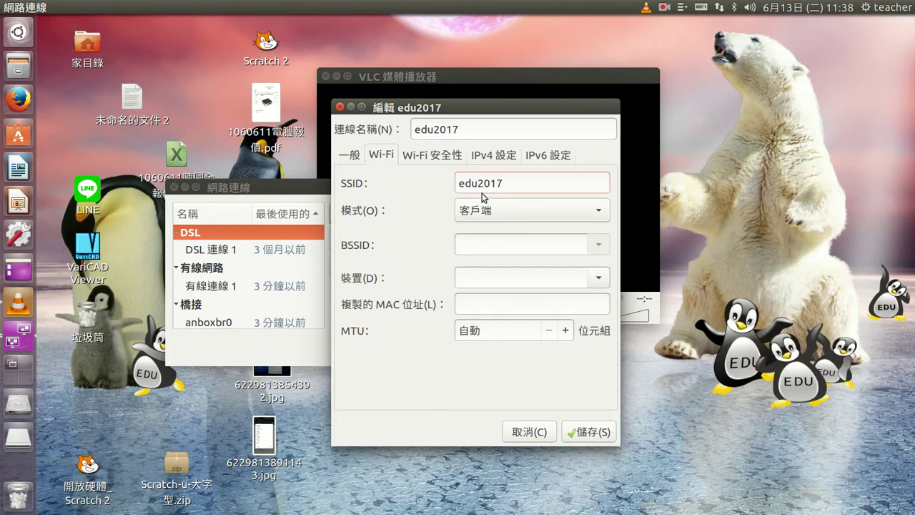
{"action": "left_click", "coordinate": [501, 214]}
- Set the 模式 dropdown to 熱點 (hotspot)
{"action": "left_click", "coordinate": [496, 228]}
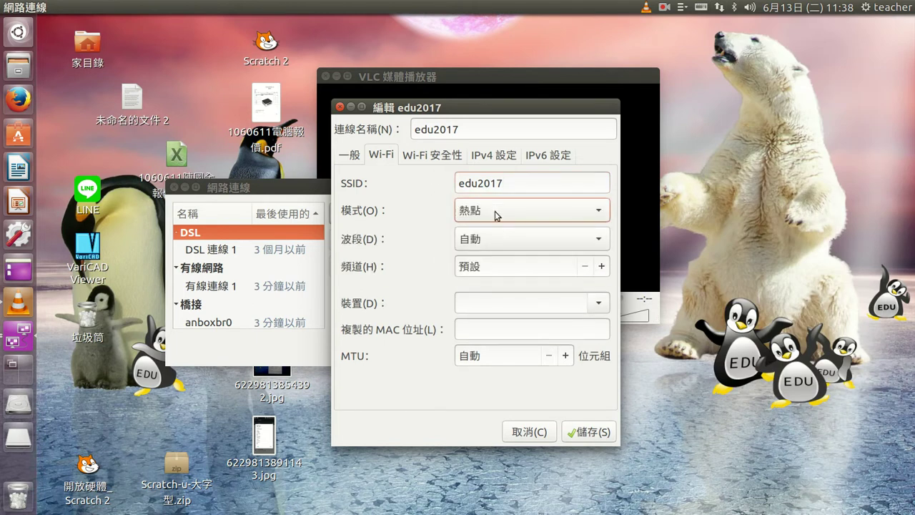
{"action": "left_click", "coordinate": [486, 209]}
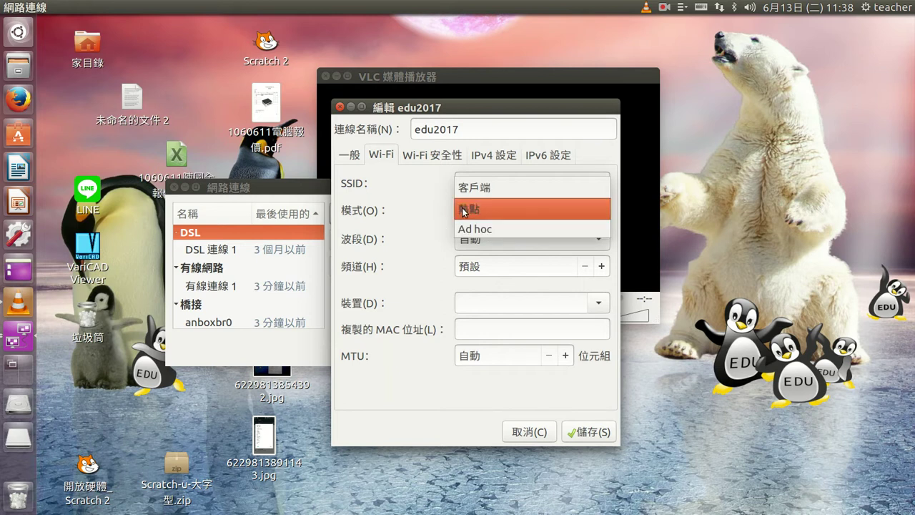
{"action": "left_click", "coordinate": [464, 210]}
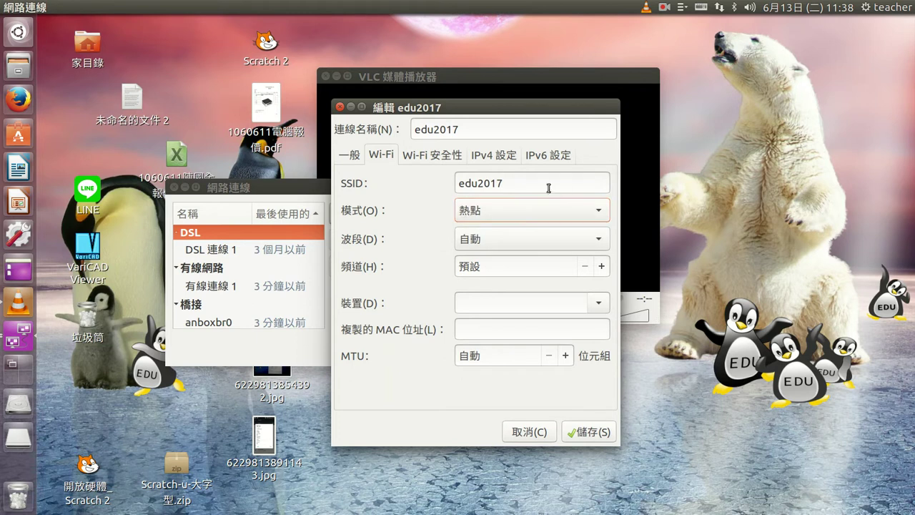
{"action": "left_click", "coordinate": [504, 240]}
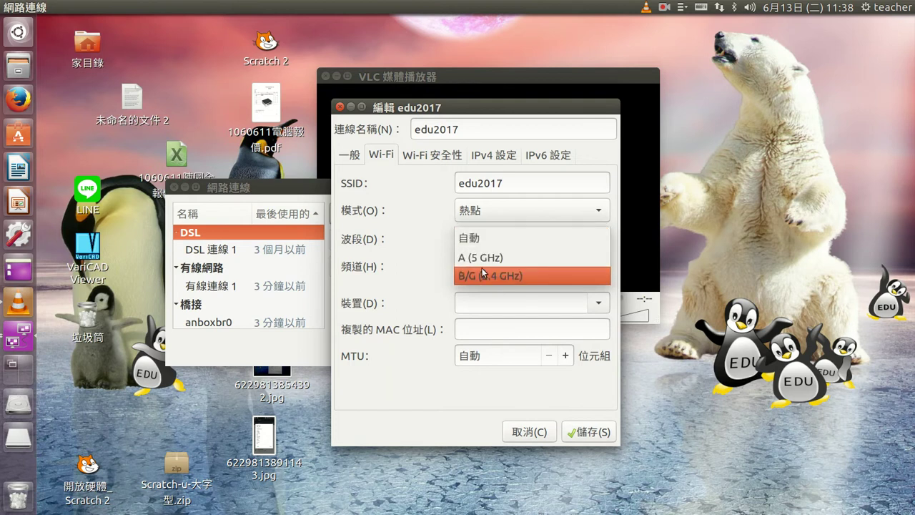
- Try the B/G (2.4 GHz) band and step the channel up to 14
{"action": "left_click", "coordinate": [480, 241]}
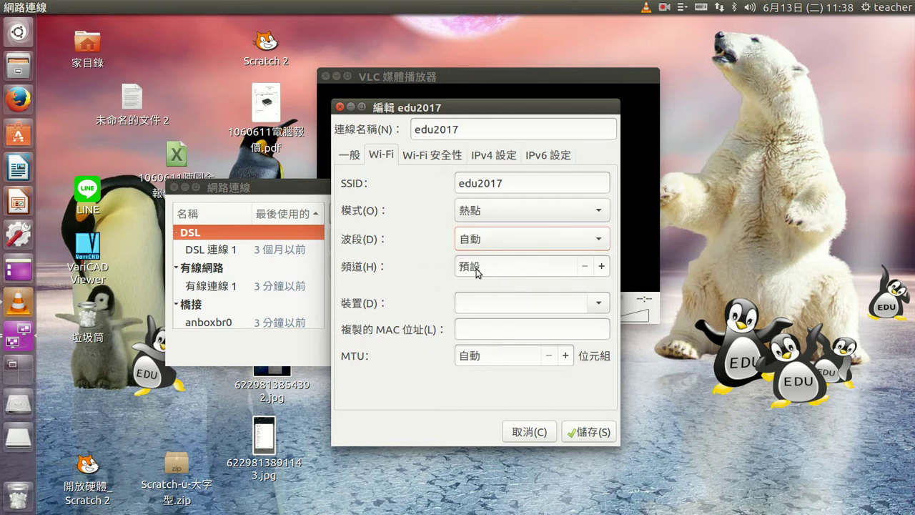
{"action": "left_click", "coordinate": [488, 240]}
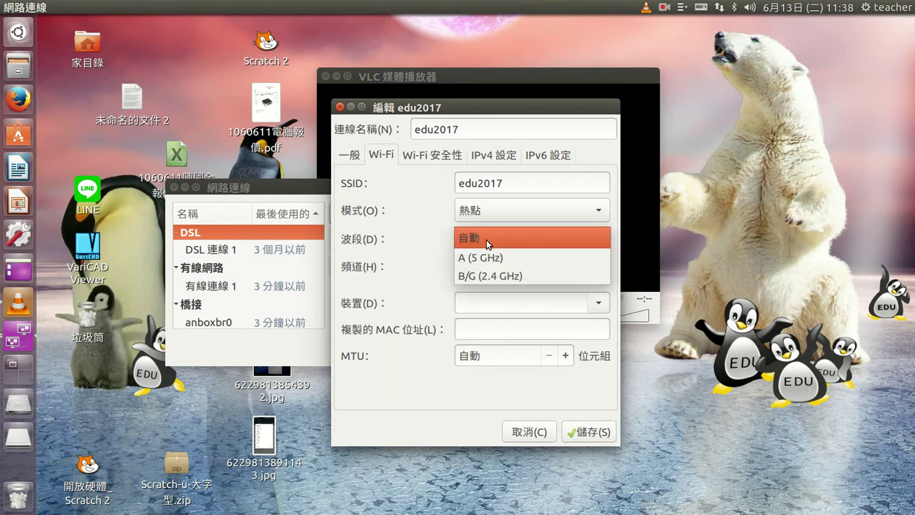
{"action": "left_click", "coordinate": [489, 279]}
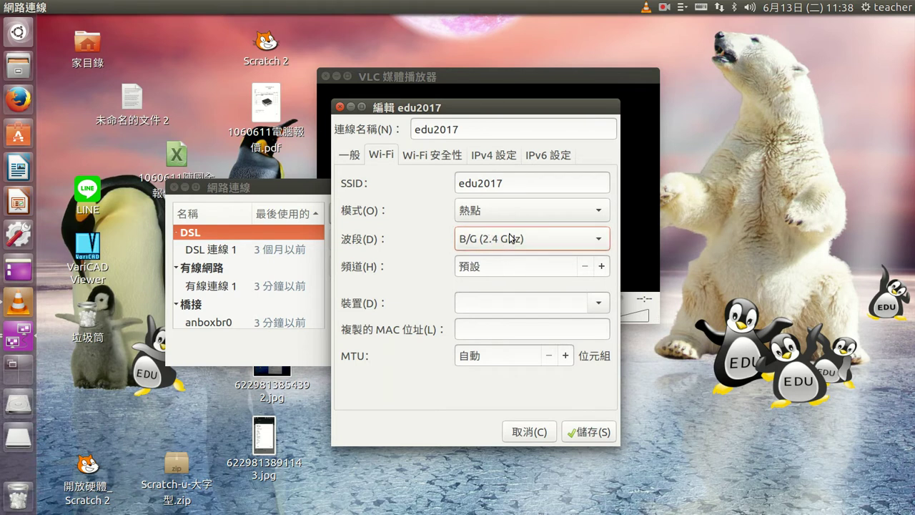
{"action": "left_click", "coordinate": [603, 267]}
{"action": "left_click", "coordinate": [603, 267]}
{"action": "left_click", "coordinate": [603, 267]}
{"action": "left_click", "coordinate": [602, 266]}
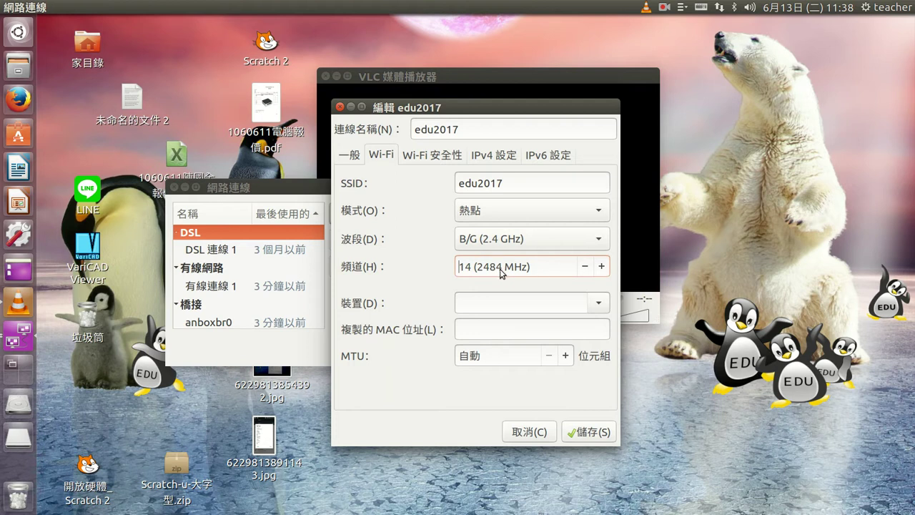
{"action": "left_click", "coordinate": [585, 266]}
{"action": "left_click", "coordinate": [585, 266]}
{"action": "left_click", "coordinate": [603, 266]}
- Try the A (5 GHz) band's channels, then set the band back to 自動
{"action": "left_click", "coordinate": [551, 242]}
{"action": "left_click", "coordinate": [522, 219]}
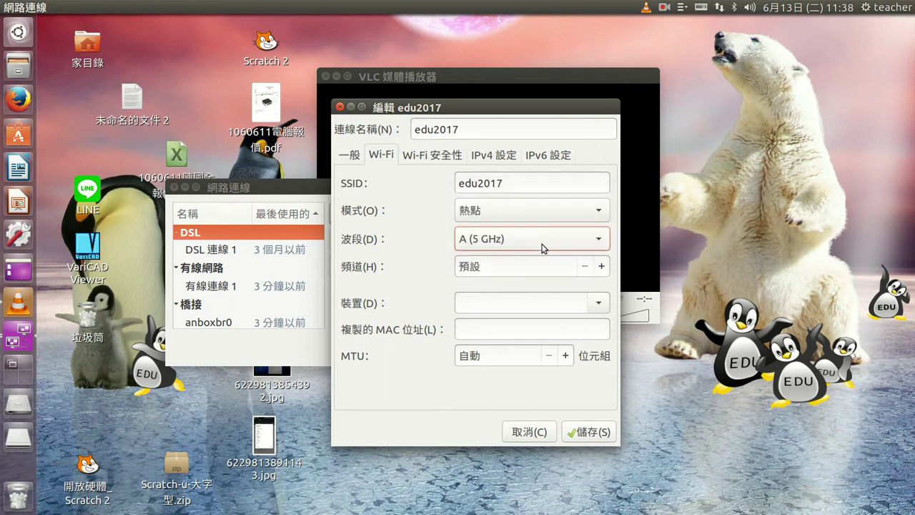
{"action": "left_click", "coordinate": [602, 266]}
{"action": "left_click_drag", "start_coordinate": [603, 266], "coordinate": [589, 267]}
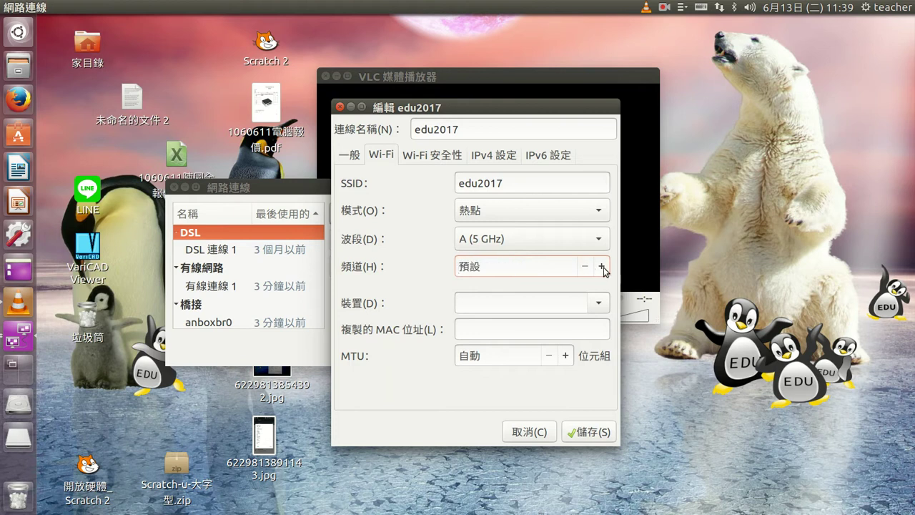
{"action": "left_click", "coordinate": [603, 267]}
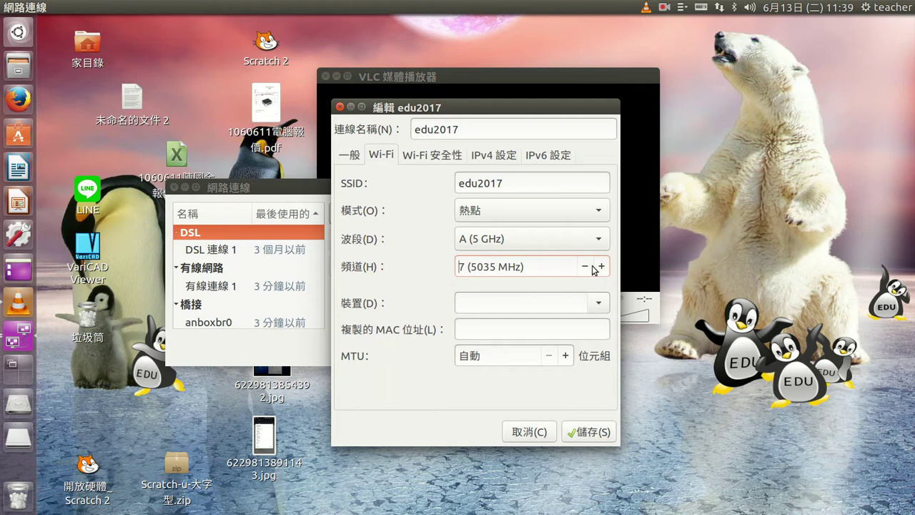
{"action": "left_click", "coordinate": [529, 240]}
{"action": "left_click", "coordinate": [487, 218]}
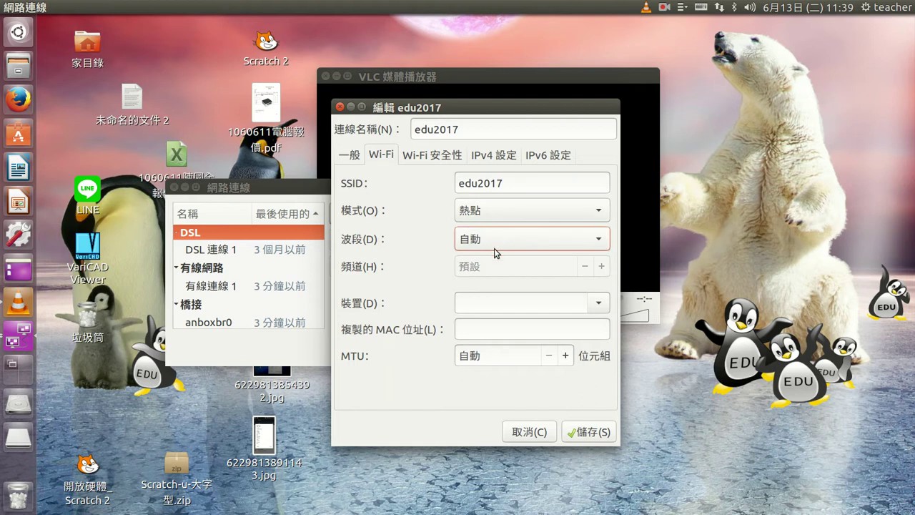
- Bind the hotspot to the wlp2s0 device and go to Wi-Fi 安全性
{"action": "left_click", "coordinate": [598, 303]}
{"action": "left_click", "coordinate": [577, 326]}
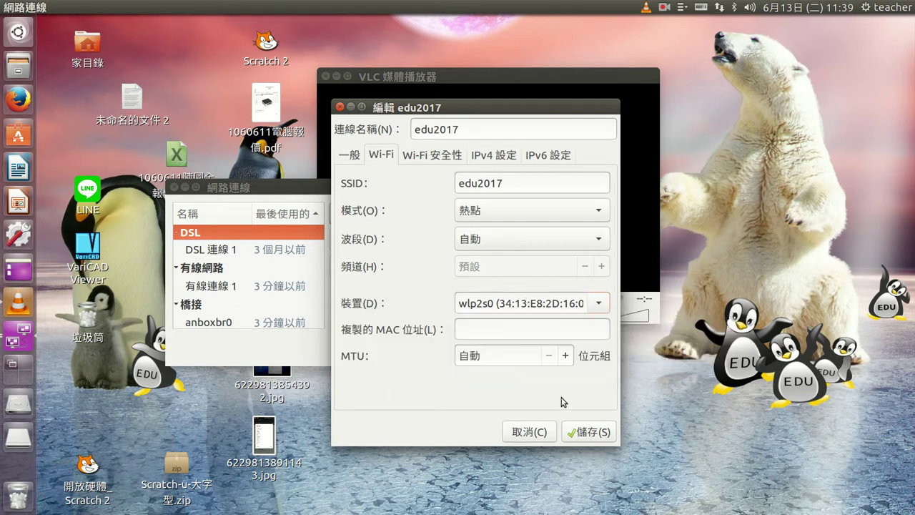
{"action": "left_click", "coordinate": [427, 155]}
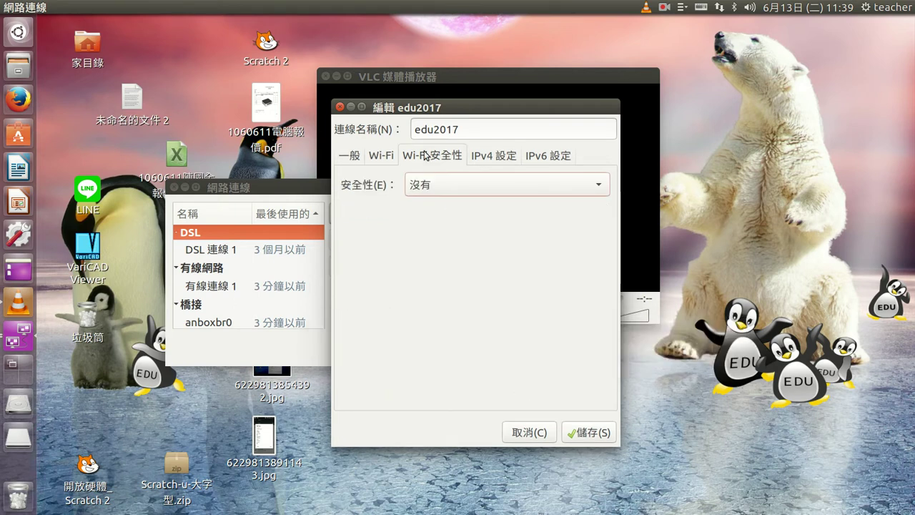
- Choose WPA & WPA2 個人版 security, enter the hotspot password shown in plain text, then view IPv6 settings
{"action": "left_click", "coordinate": [452, 187]}
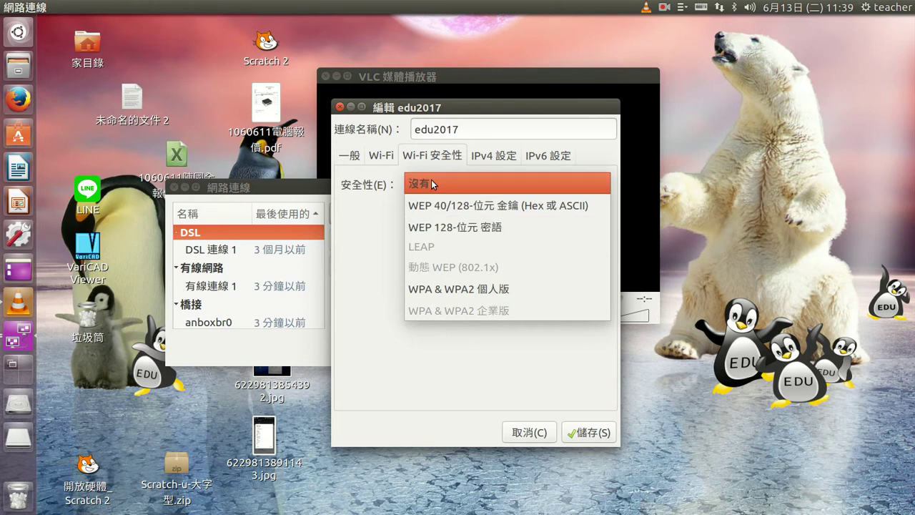
{"action": "left_click", "coordinate": [443, 289]}
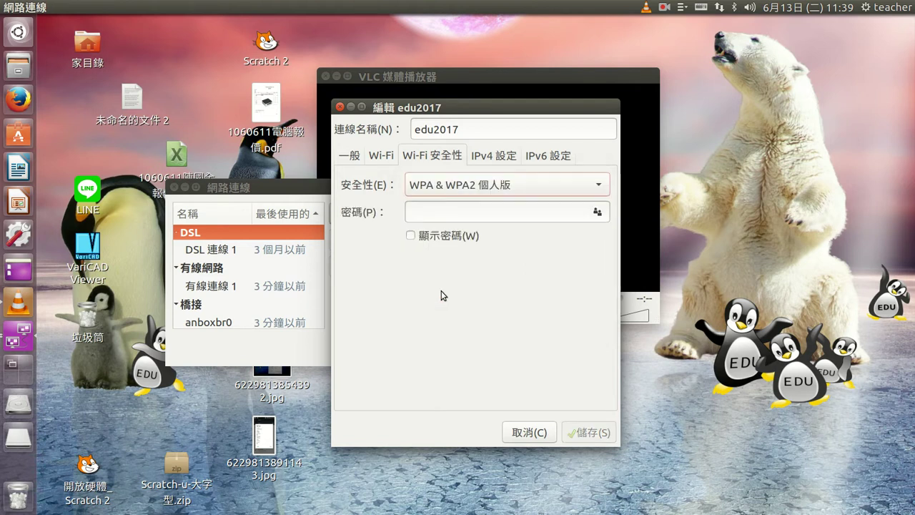
{"action": "left_click", "coordinate": [454, 186]}
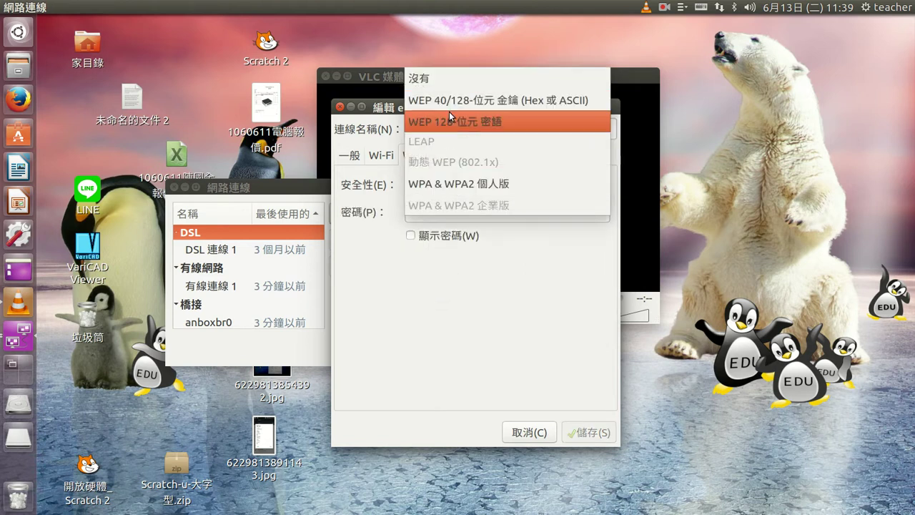
{"action": "left_click", "coordinate": [461, 186]}
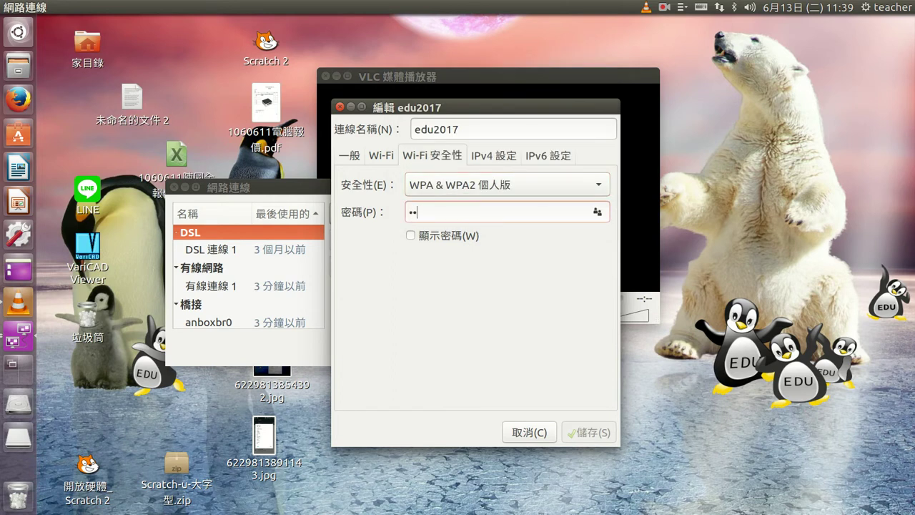
{"action": "type", "text": "12345678"}
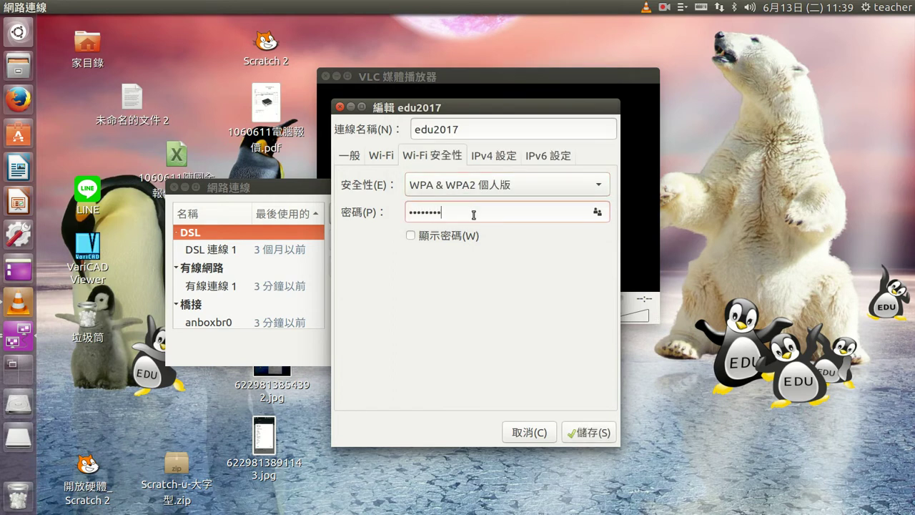
{"action": "left_click", "coordinate": [411, 237]}
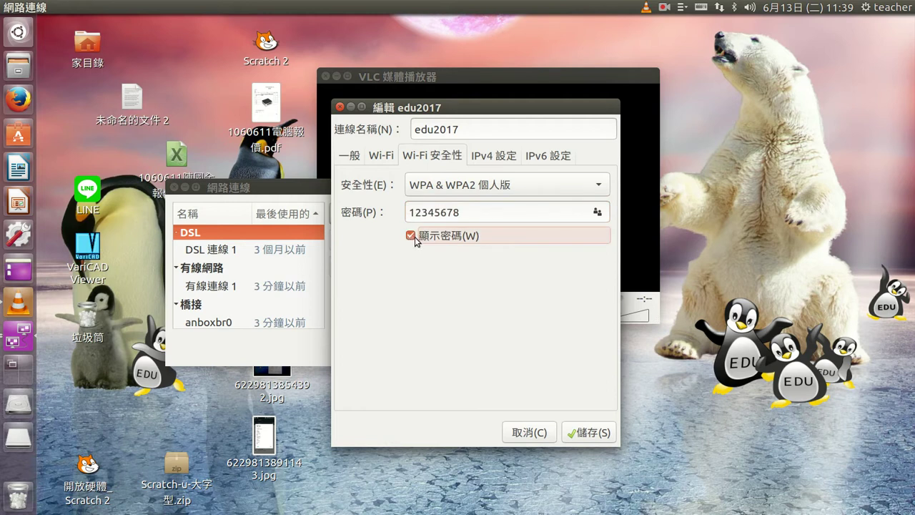
{"action": "left_click", "coordinate": [512, 153]}
{"action": "left_click", "coordinate": [537, 156]}
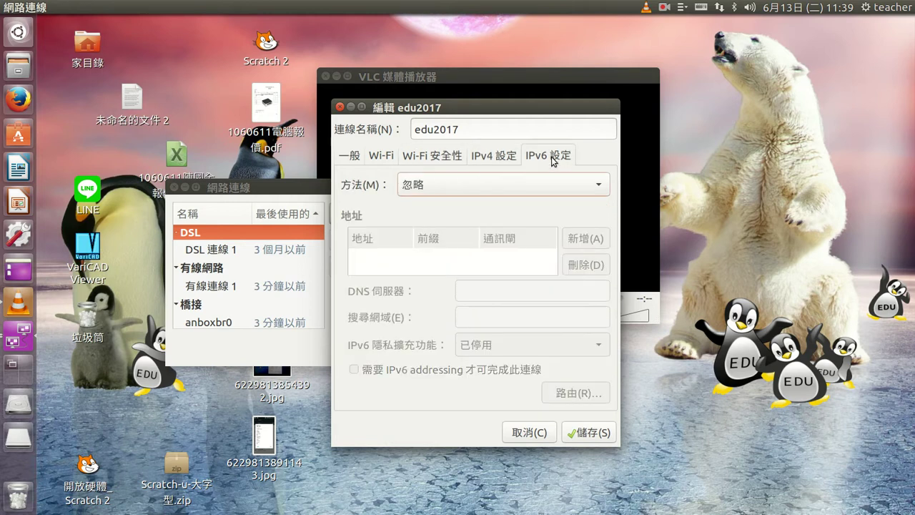
- Review the IPv4, Wi-Fi and Wi-Fi 安全性 tabs of the edu2017 hotspot
{"action": "left_click", "coordinate": [506, 159]}
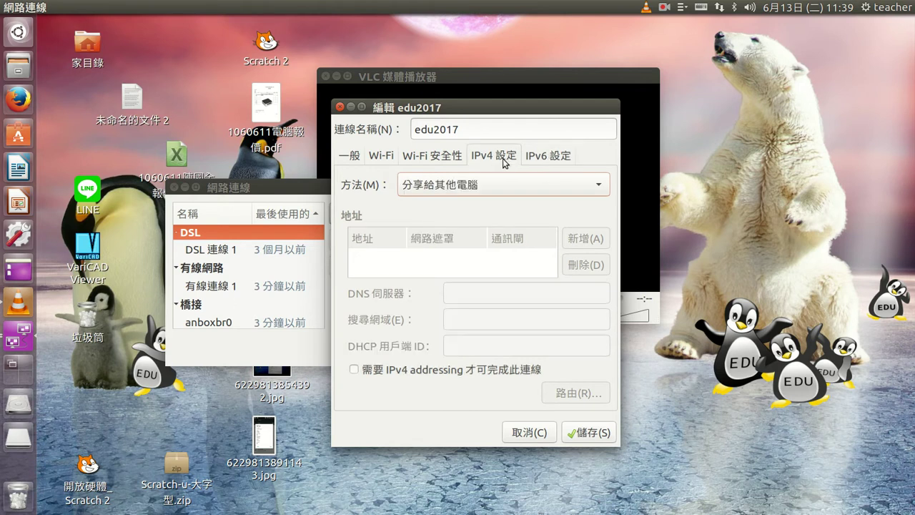
{"action": "left_click", "coordinate": [433, 156]}
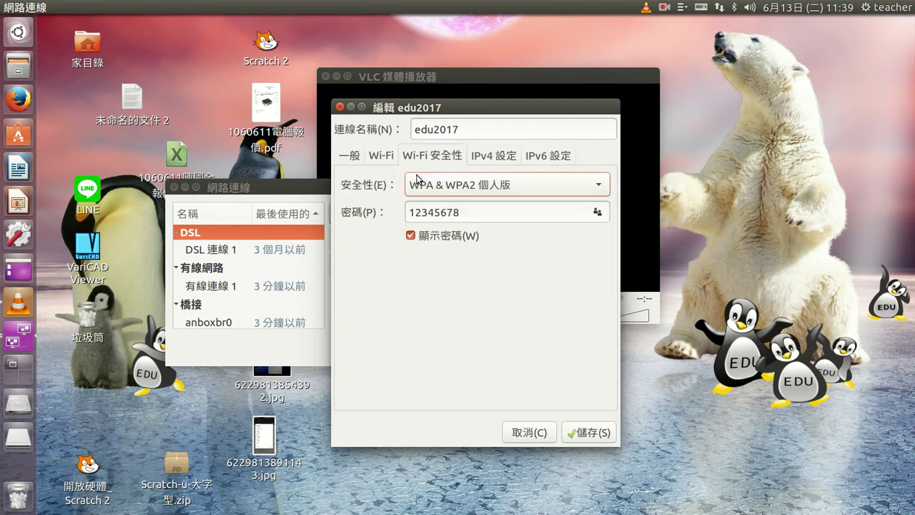
{"action": "left_click", "coordinate": [373, 158]}
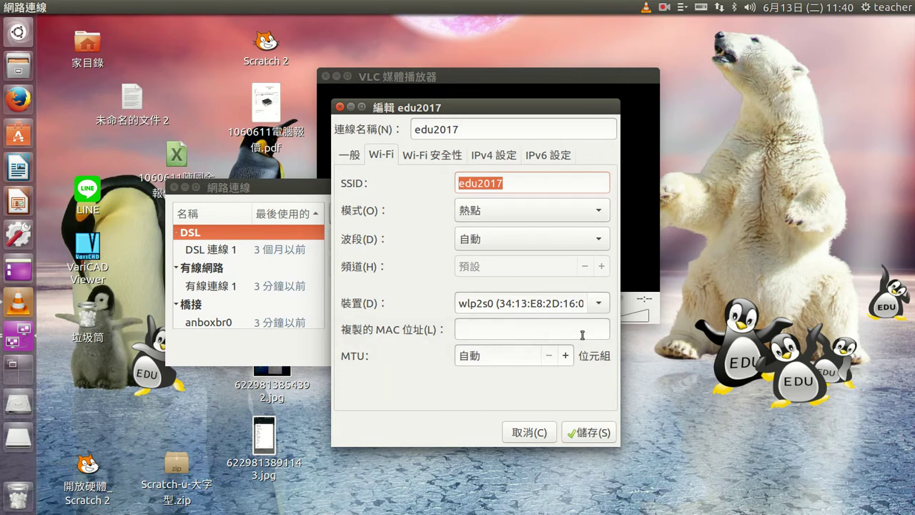
{"action": "left_click", "coordinate": [426, 159]}
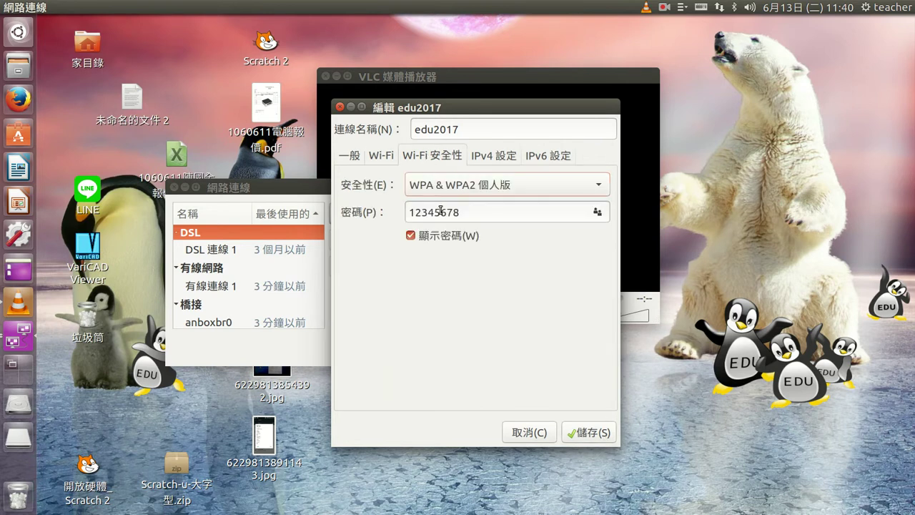
- Save edu2017 and show its 連線資訊 with IP 10.42.0.1 on wlp2s0
{"action": "left_click", "coordinate": [589, 433]}
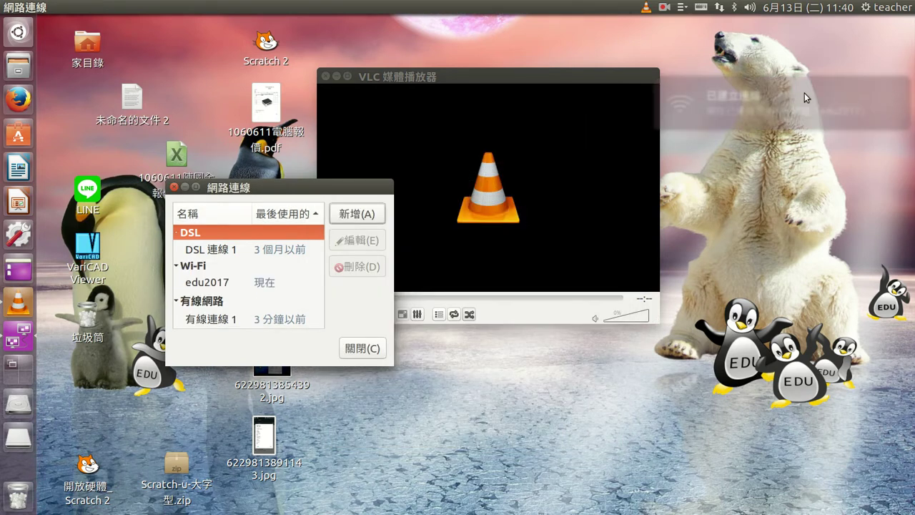
{"action": "left_click", "coordinate": [719, 7]}
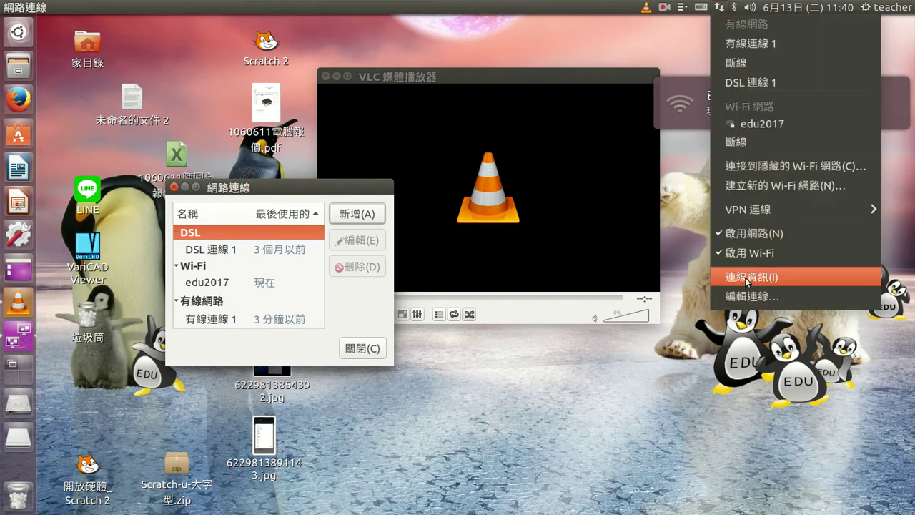
{"action": "left_click", "coordinate": [745, 278]}
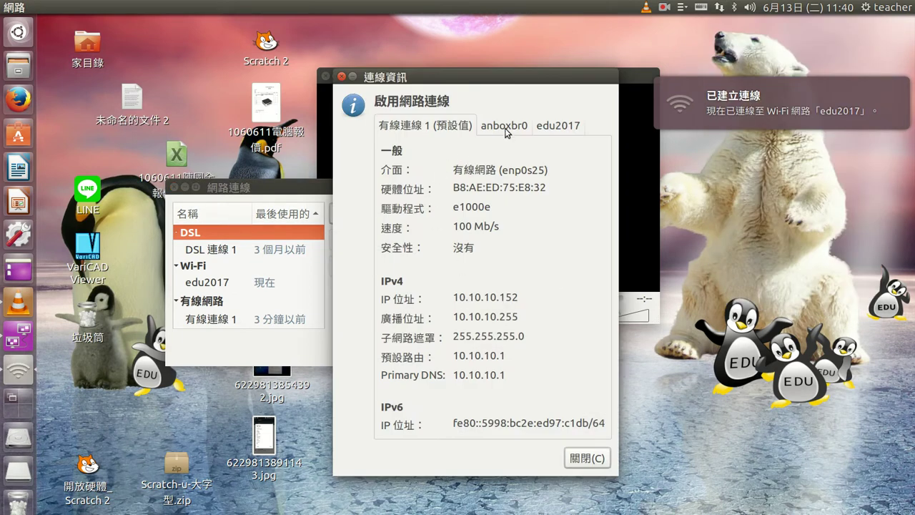
{"action": "left_click", "coordinate": [561, 128]}
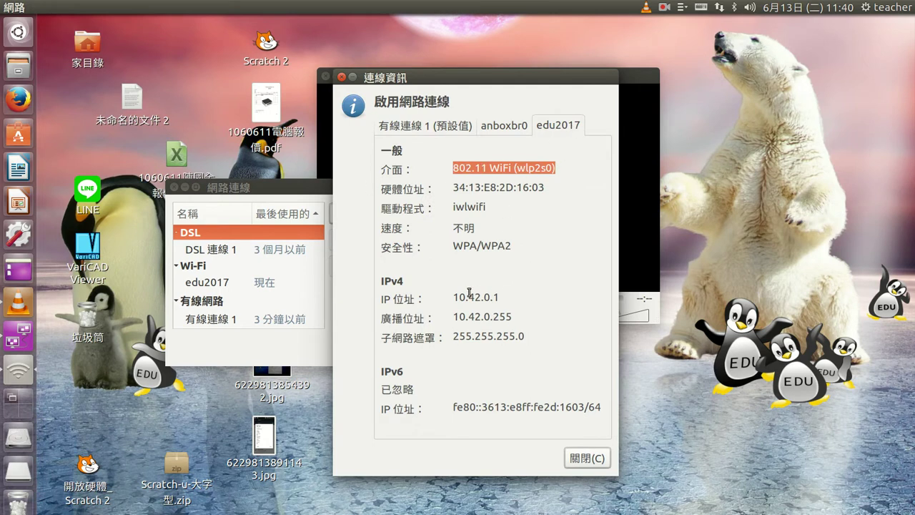
- Select the hotspot's IP address, then play the /dev/video0 capture device in VLC
{"action": "left_click_drag", "start_coordinate": [459, 296], "coordinate": [496, 296]}
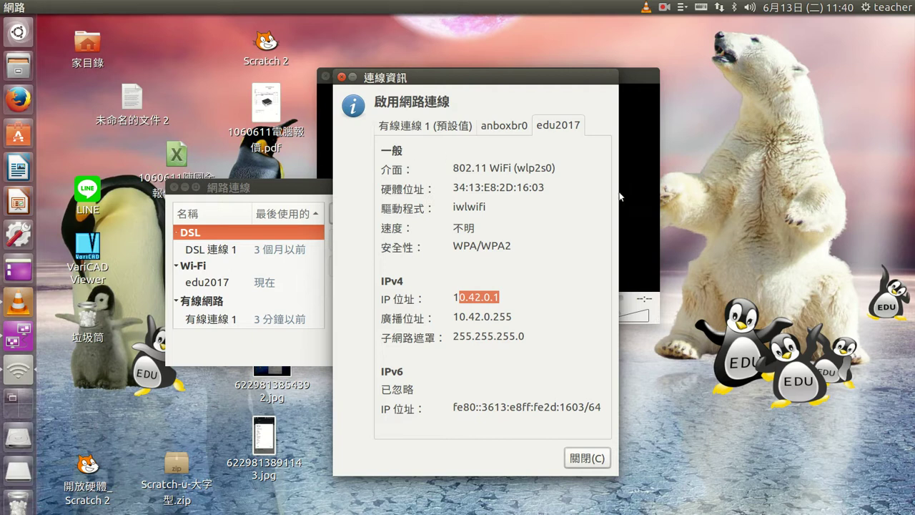
{"action": "left_click", "coordinate": [625, 209]}
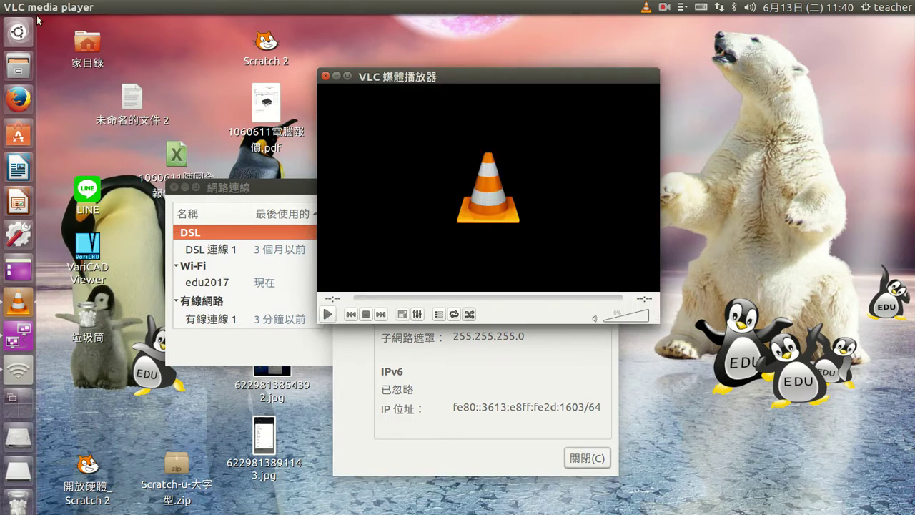
{"action": "left_click", "coordinate": [60, 7]}
{"action": "left_click", "coordinate": [129, 121]}
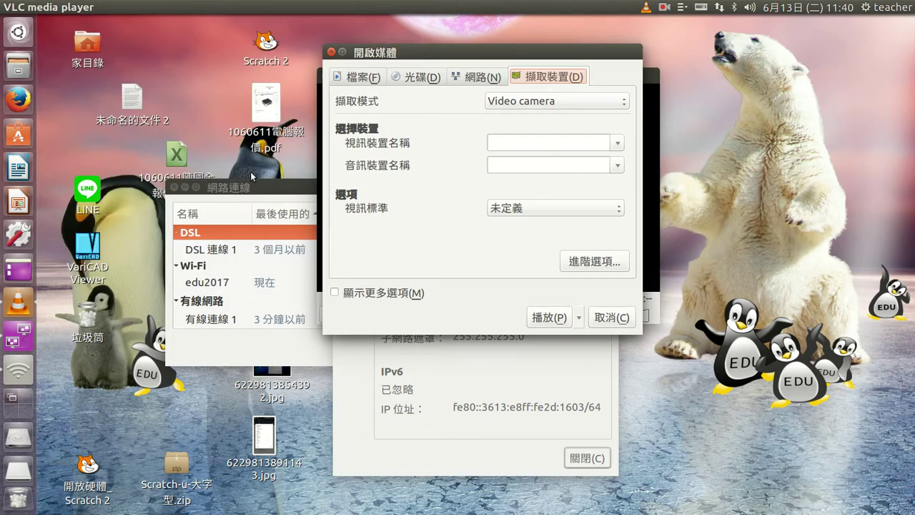
{"action": "left_click", "coordinate": [618, 143]}
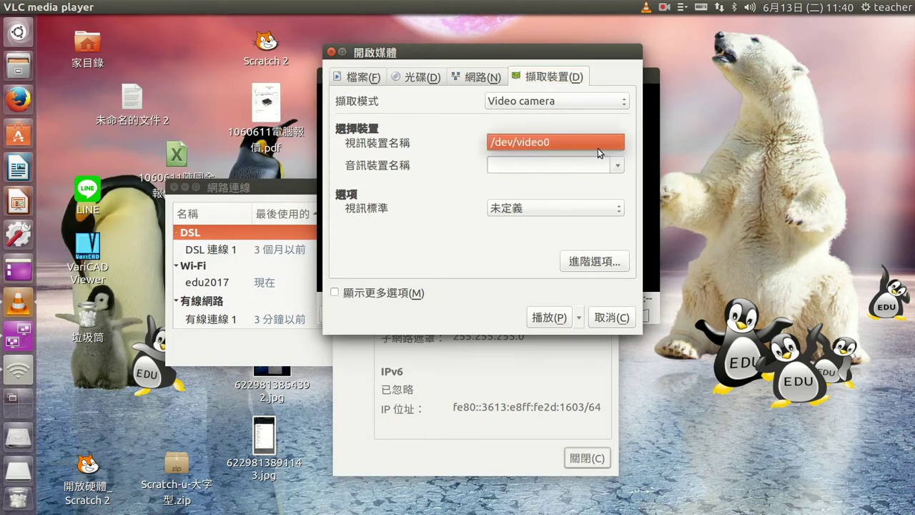
{"action": "left_click", "coordinate": [605, 147]}
{"action": "left_click", "coordinate": [542, 320]}
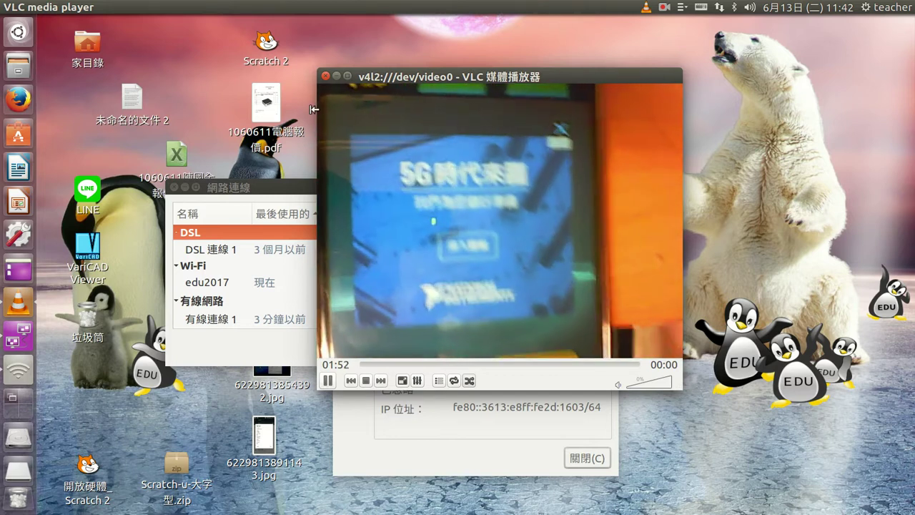
- Close the VLC /dev/video0 camera window
{"action": "left_click", "coordinate": [325, 77]}
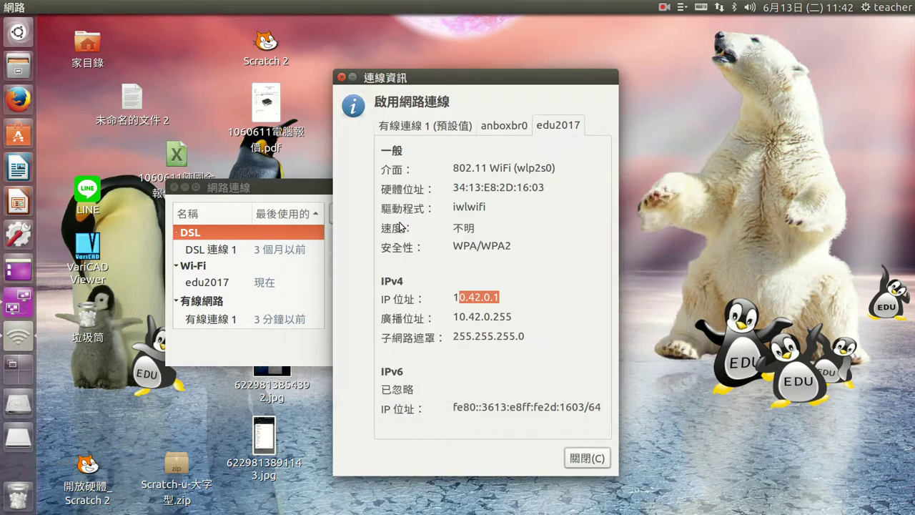